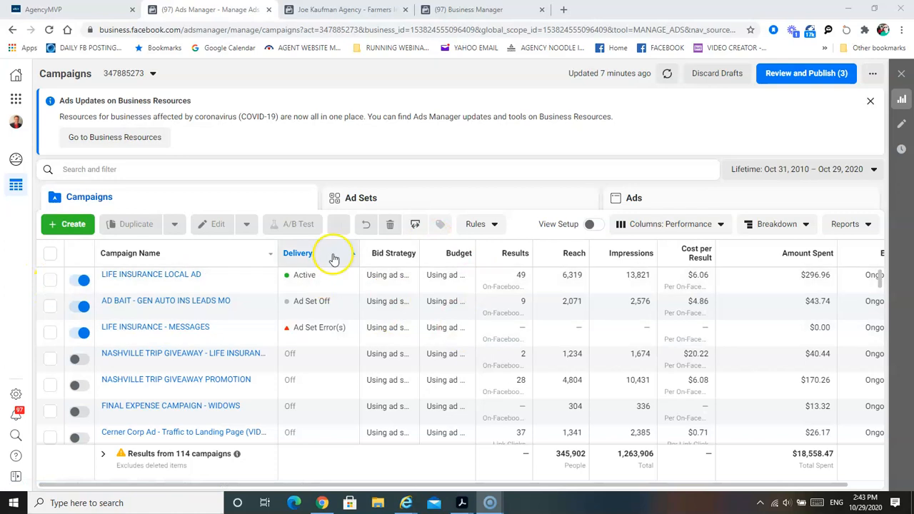
- Open the active LIFE INSURANCE LOCAL AD ad set for editing
click(384, 200)
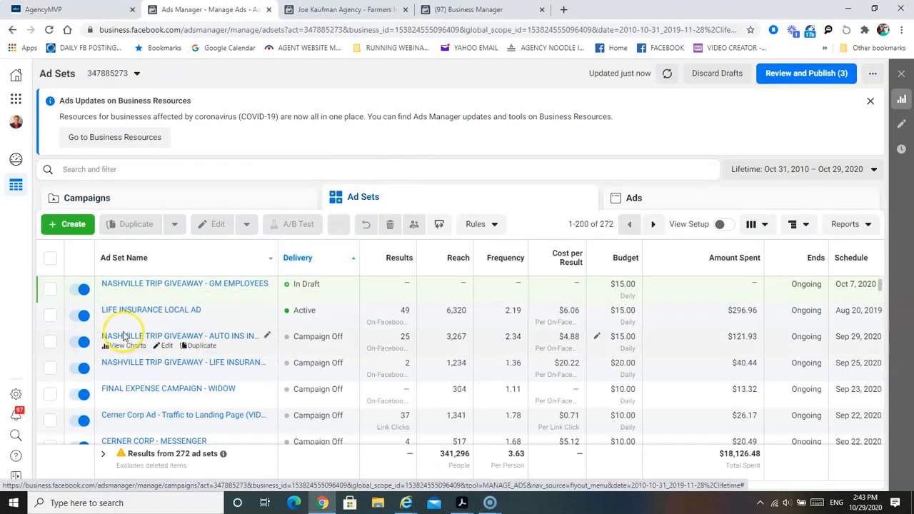
click(48, 316)
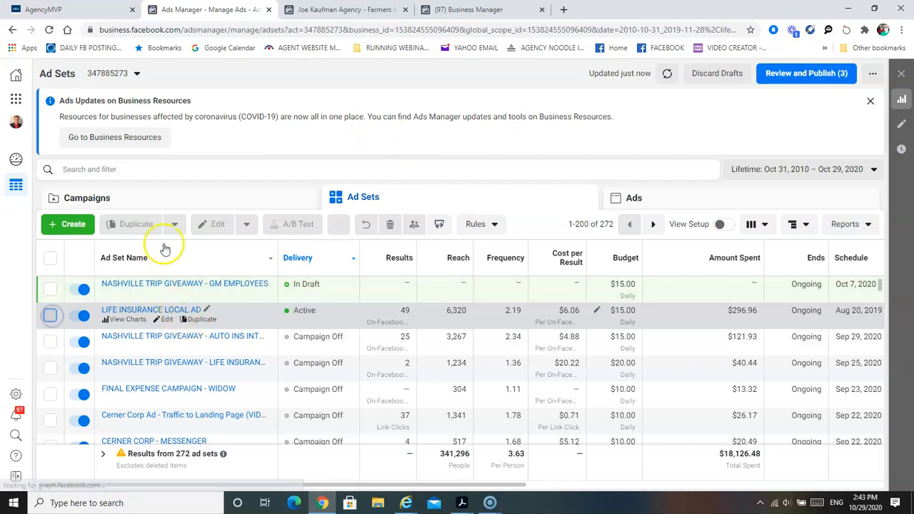
click(206, 227)
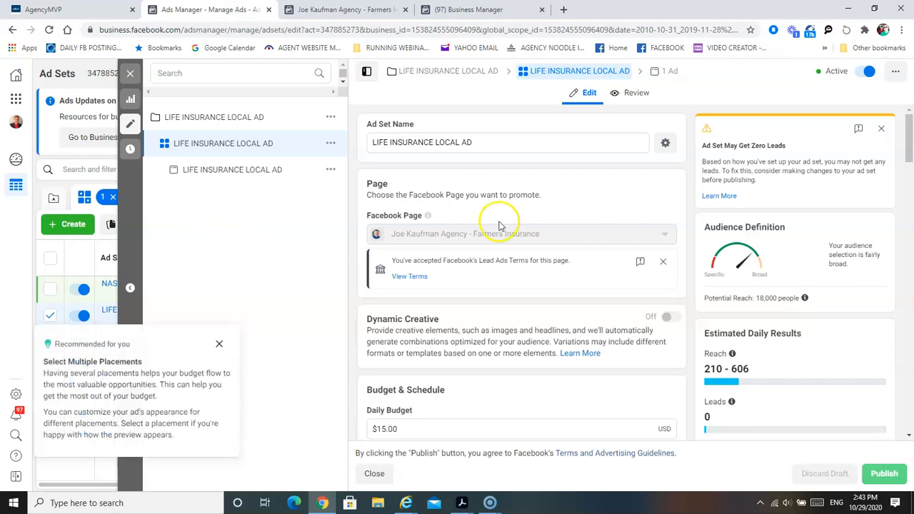
- Examine the ad set's page, daily budget and schedule settings, and check the business page's Leads Center list
scroll(504, 230, down, 2)
scroll(504, 230, down, 3)
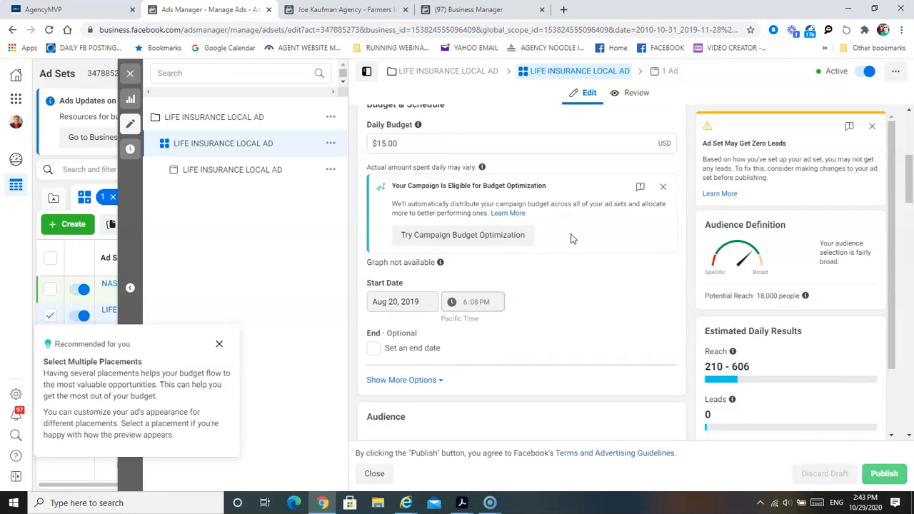
scroll(571, 238, up, 3)
scroll(571, 238, down, 1)
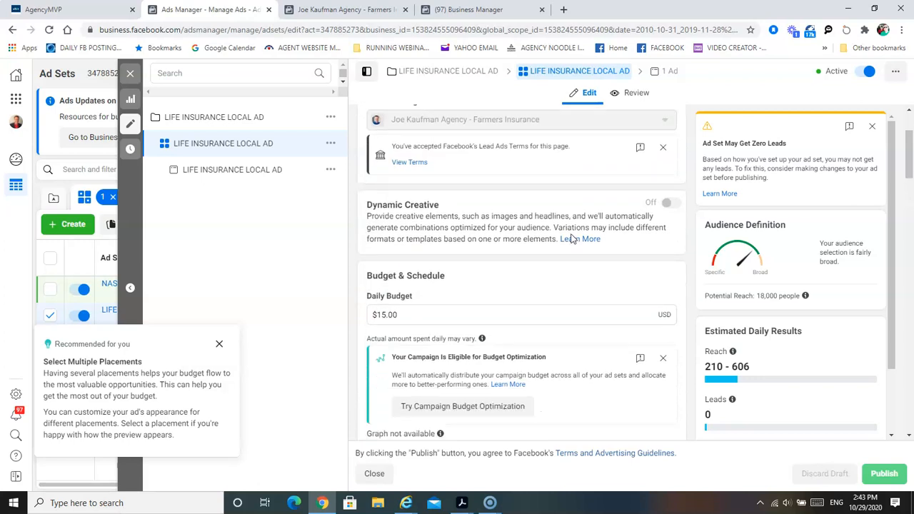
click(351, 10)
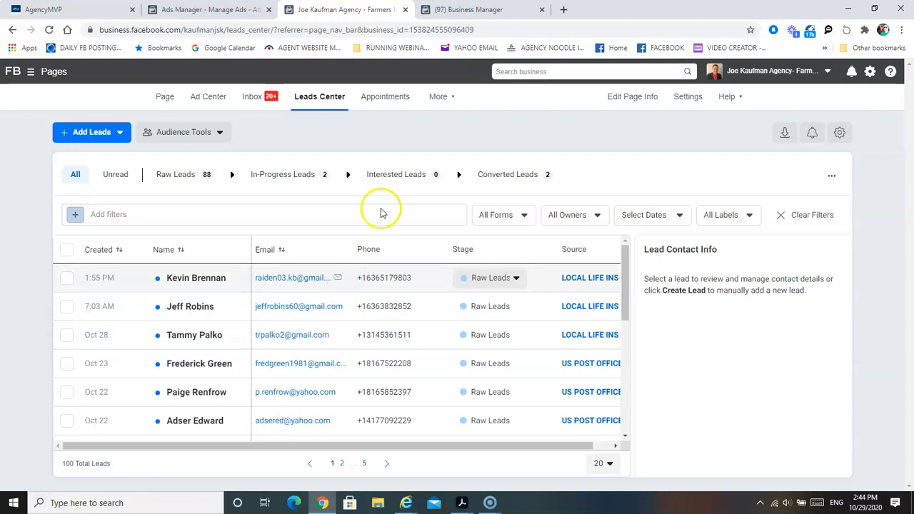
click(229, 10)
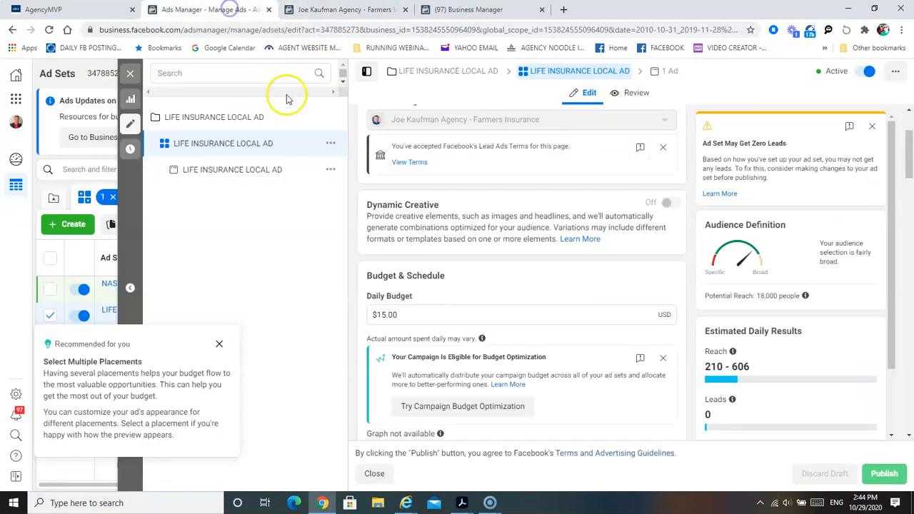
- Examine the ad set's audience settings, covering location, age, gender, detailed targeting and exclusions
scroll(494, 247, down, 3)
scroll(495, 246, down, 5)
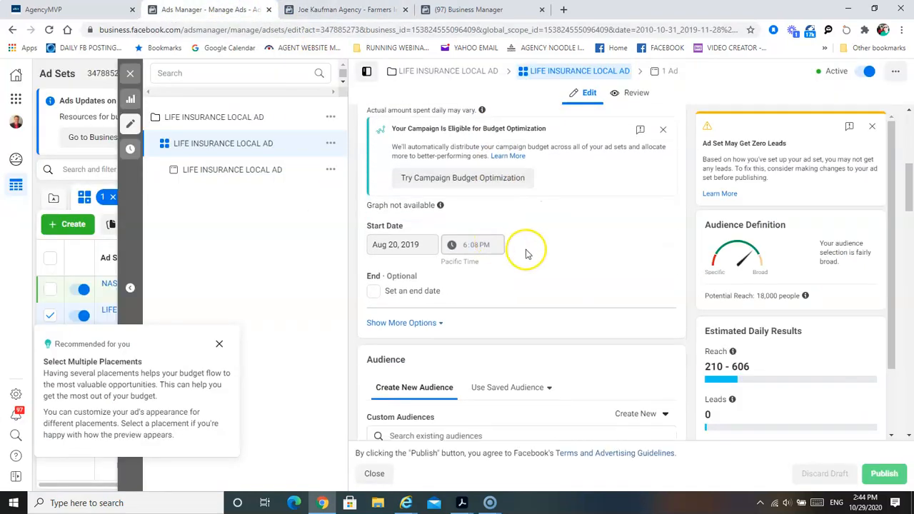
scroll(557, 262, down, 1)
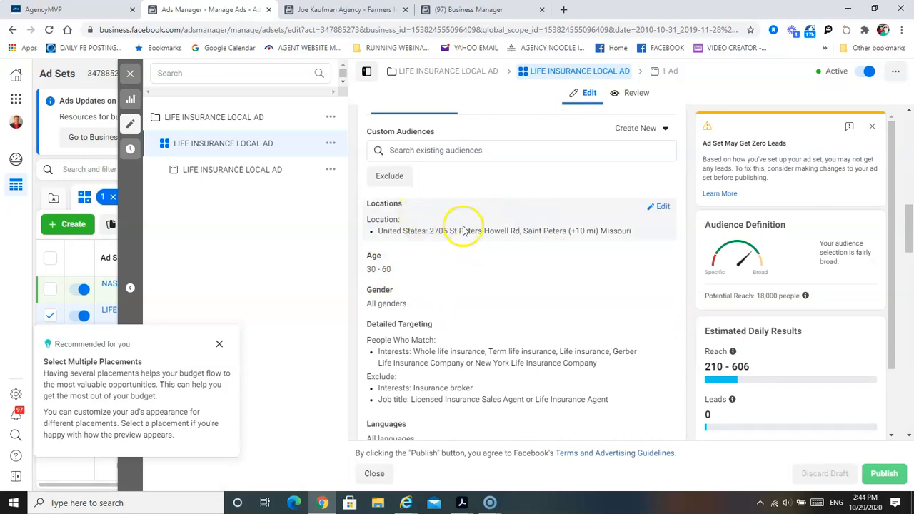
scroll(490, 296, down, 3)
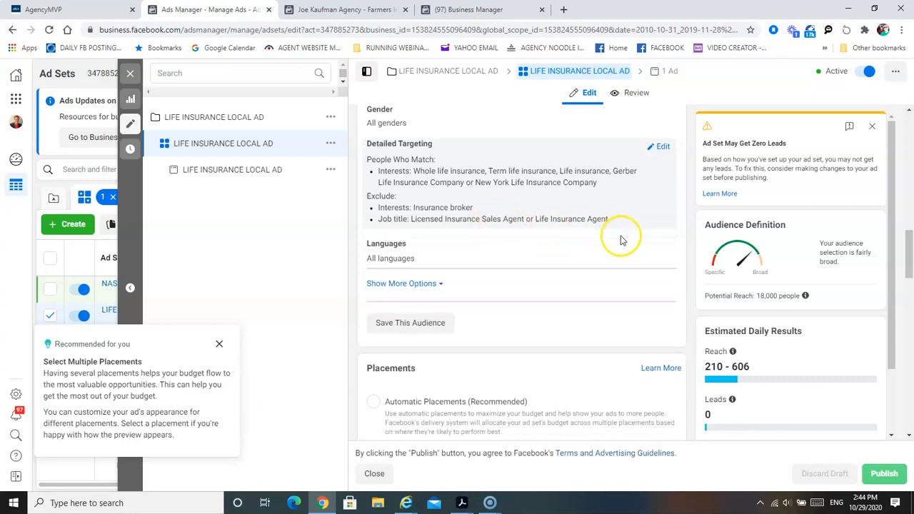
scroll(591, 230, up, 5)
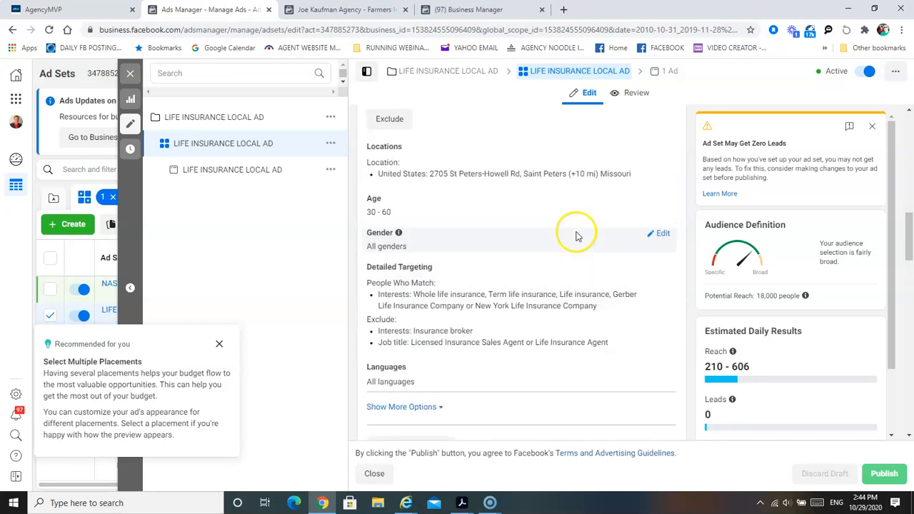
scroll(577, 232, up, 1)
scroll(577, 235, down, 6)
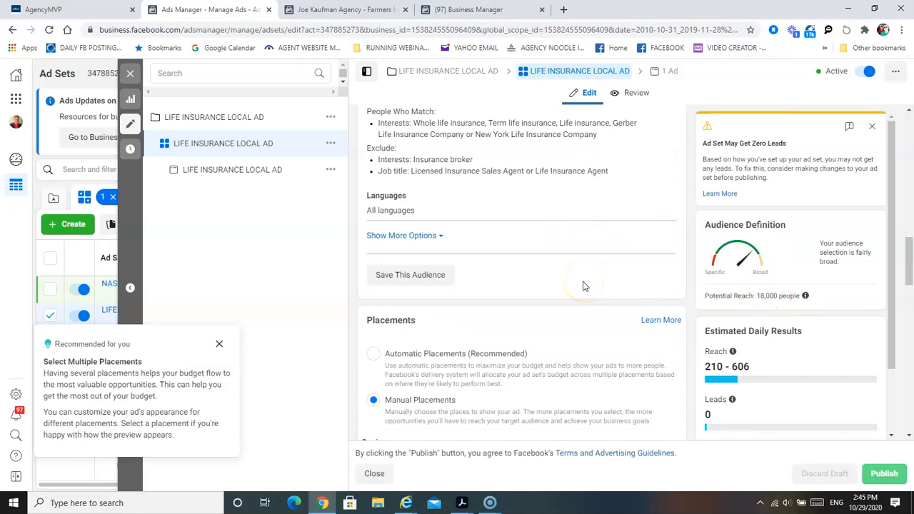
- Examine the ad set's manual placements, devices and platforms, plus the Optimization & Delivery settings
scroll(463, 268, down, 2)
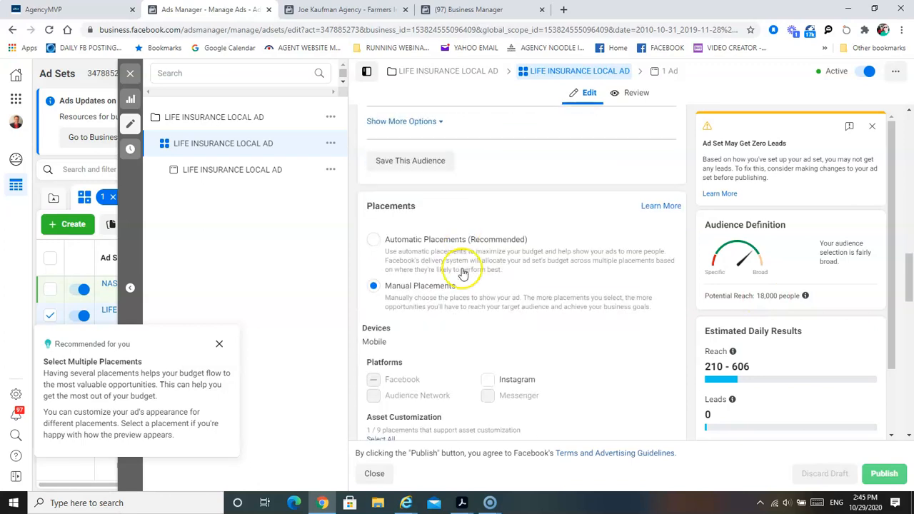
scroll(450, 269, down, 2)
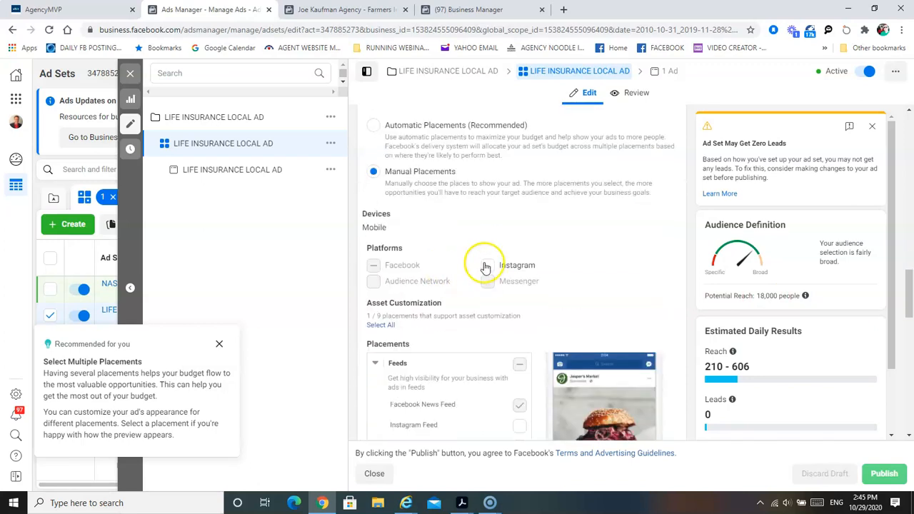
scroll(462, 277, down, 2)
scroll(462, 277, down, 1)
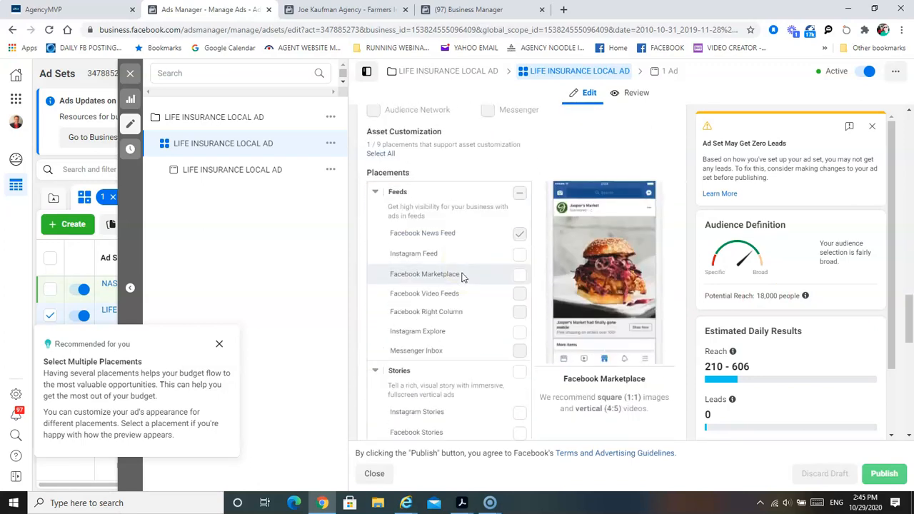
scroll(464, 275, down, 8)
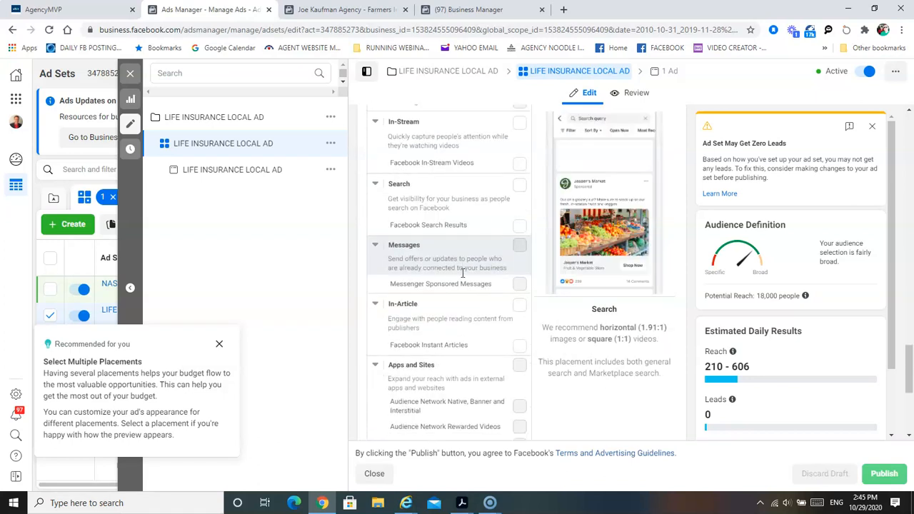
scroll(503, 271, up, 4)
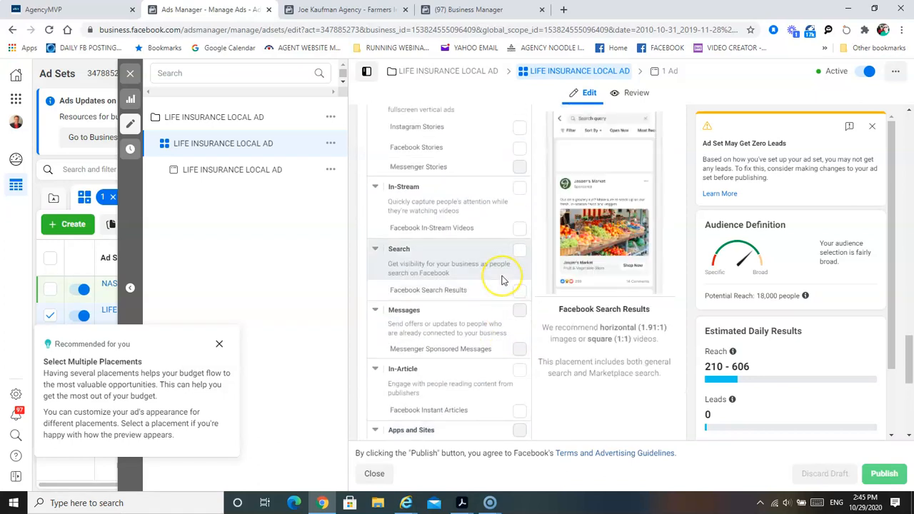
scroll(502, 278, up, 4)
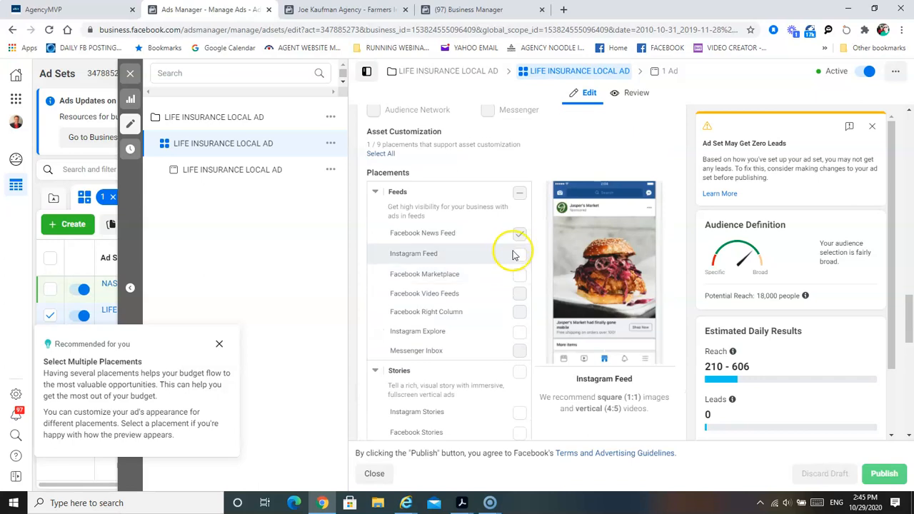
click(520, 233)
scroll(503, 270, down, 9)
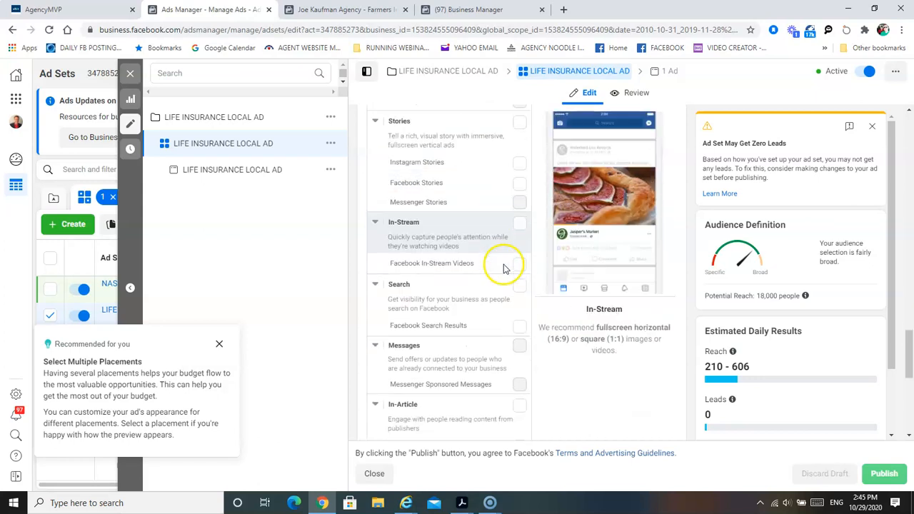
scroll(504, 269, down, 1)
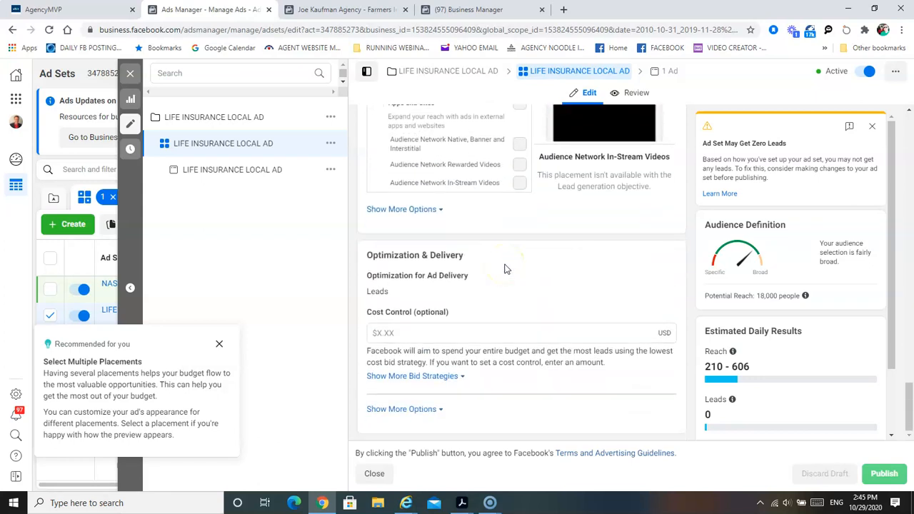
scroll(516, 307, up, 8)
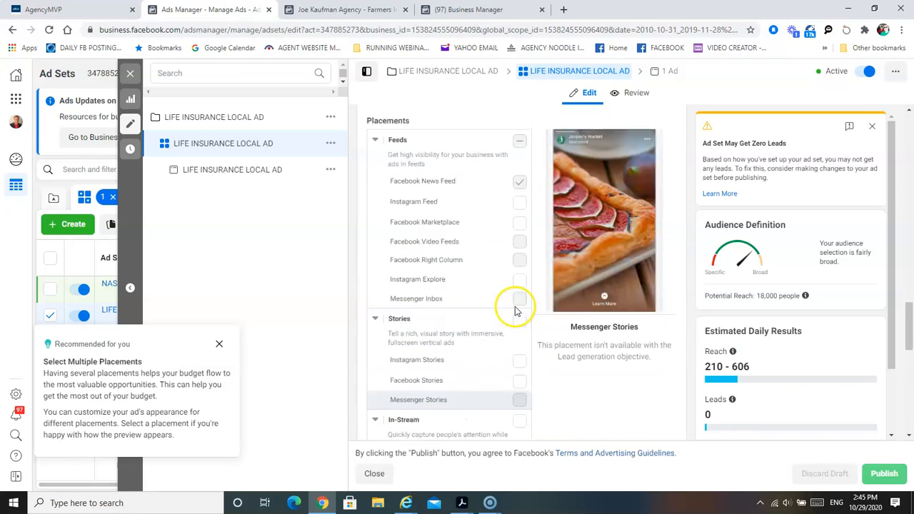
scroll(518, 307, up, 6)
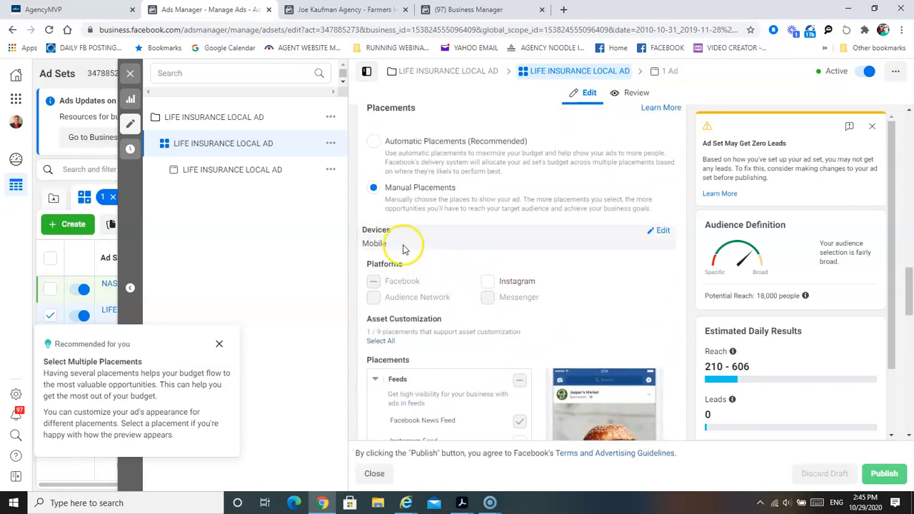
scroll(596, 259, up, 10)
scroll(598, 258, up, 10)
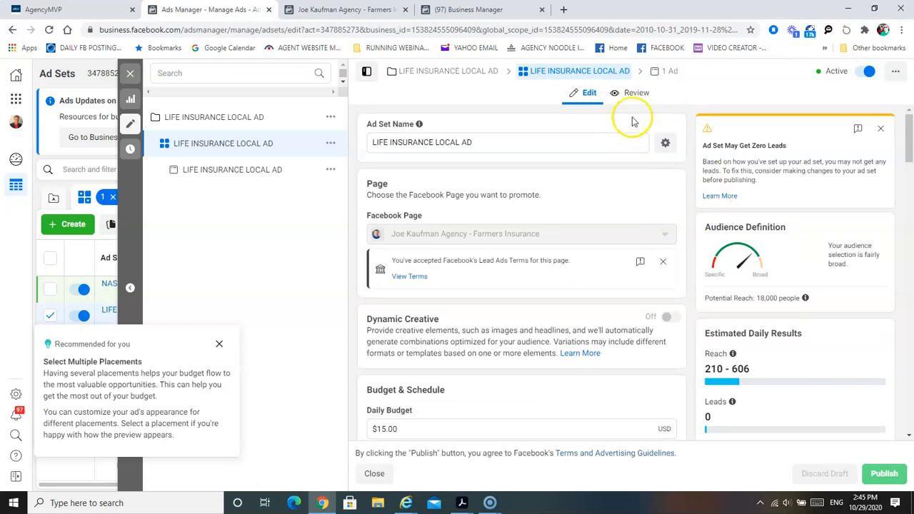
- Open the ad inside the LIFE INSURANCE LOCAL AD ad set and examine its format and Facebook feed preview
click(668, 79)
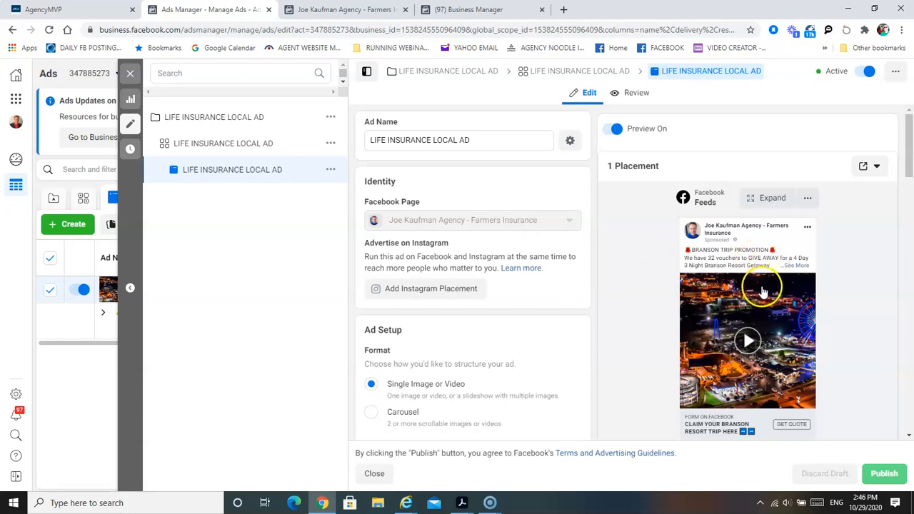
click(714, 287)
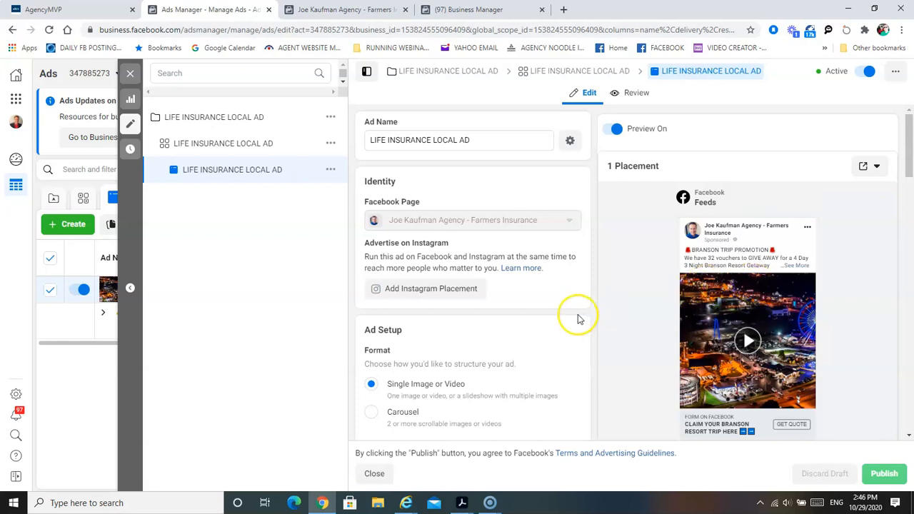
scroll(580, 319, down, 2)
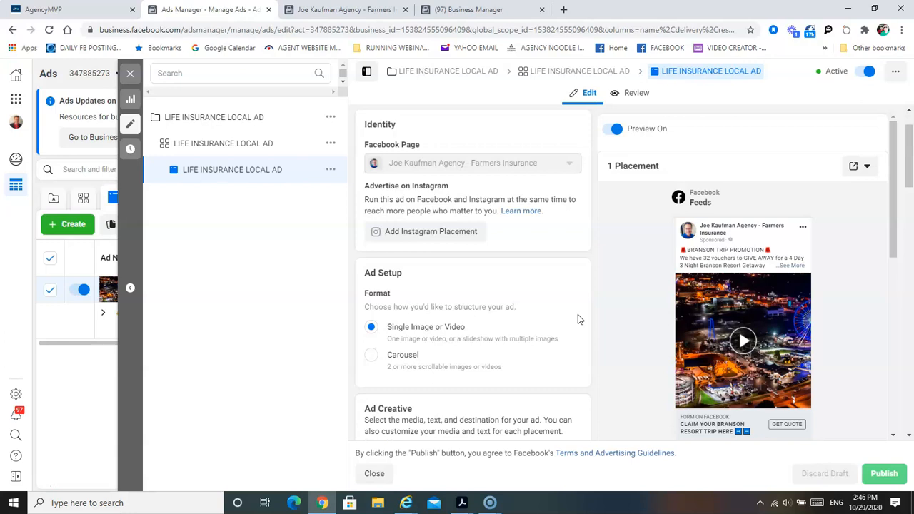
scroll(507, 310, down, 2)
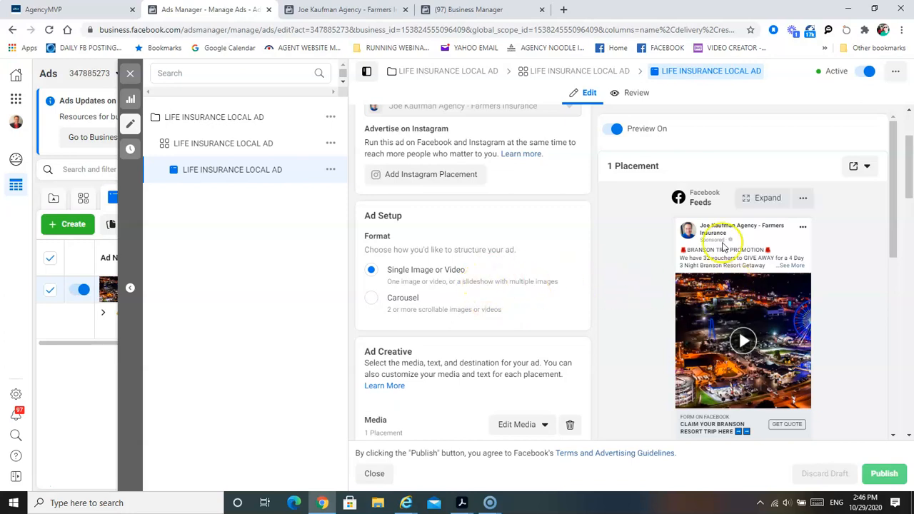
scroll(671, 289, down, 2)
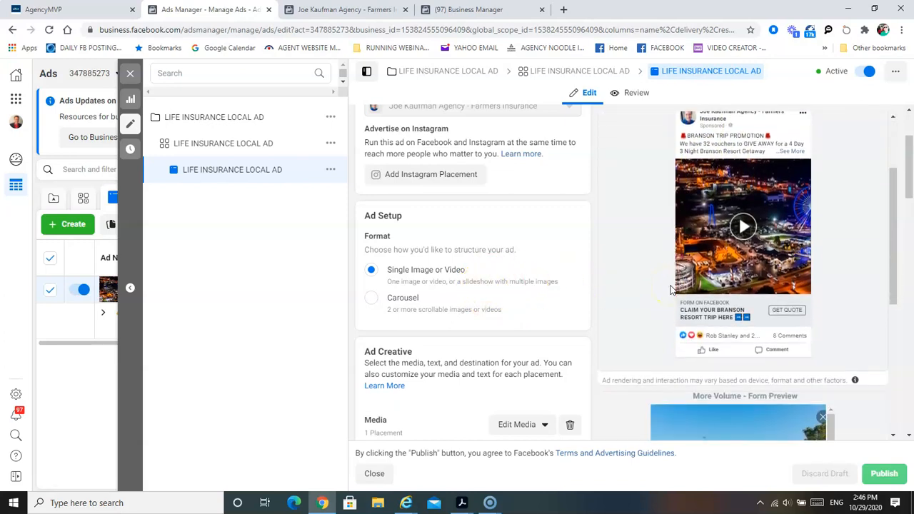
scroll(671, 289, down, 1)
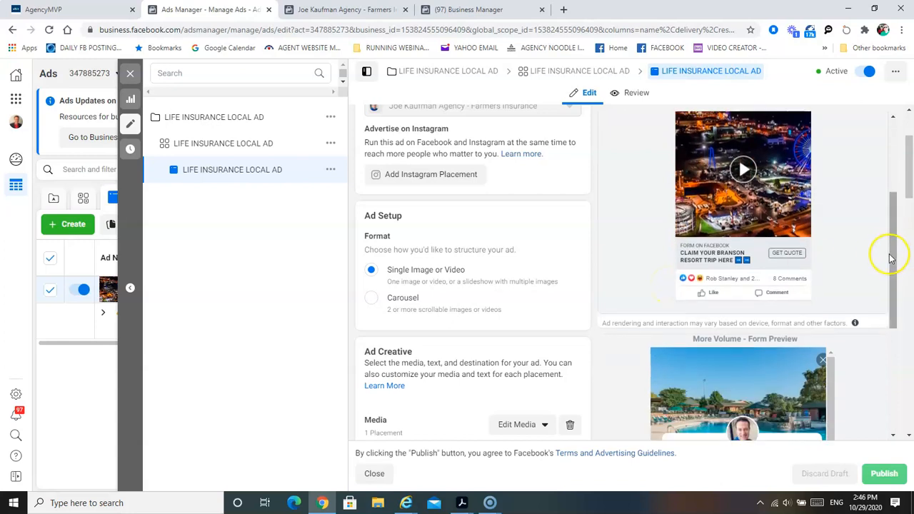
drag(890, 255, 886, 236)
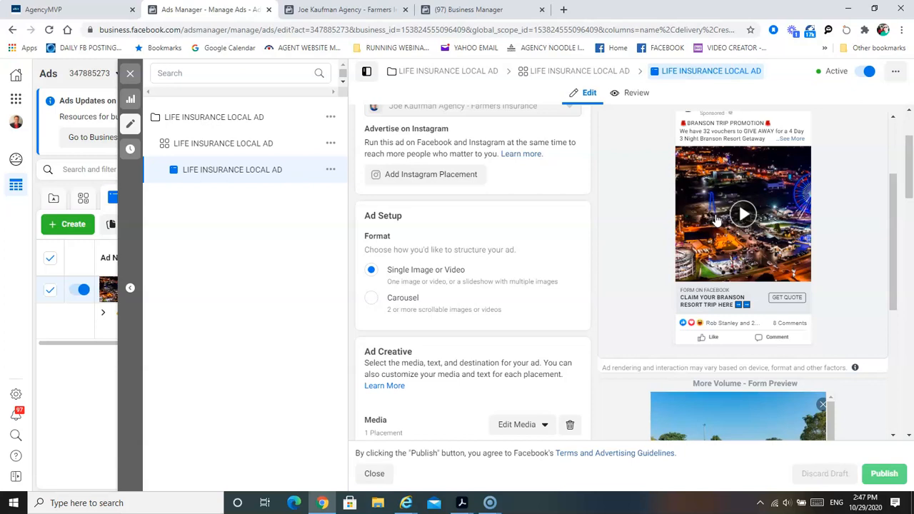
- Play the video in the ad preview, expand its full post text and review the primary text and headline
click(746, 214)
click(743, 216)
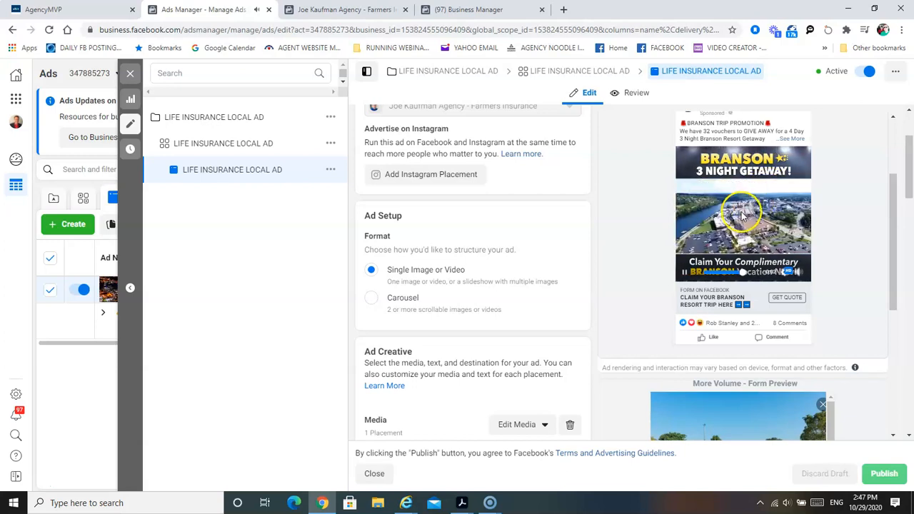
click(791, 140)
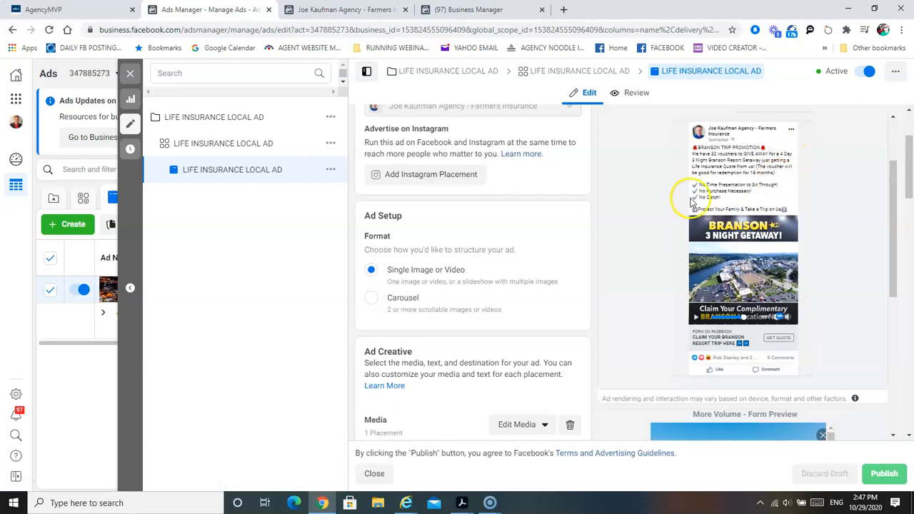
scroll(457, 289, down, 3)
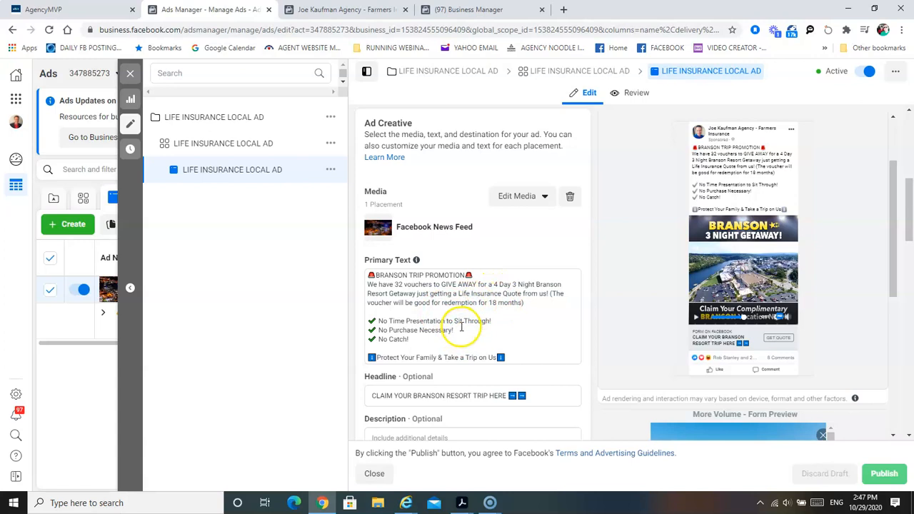
- Open the bookmarked FB EMOTICAN page, Emojipedia's Facebook emoji list, in a new browser tab
click(563, 9)
click(825, 49)
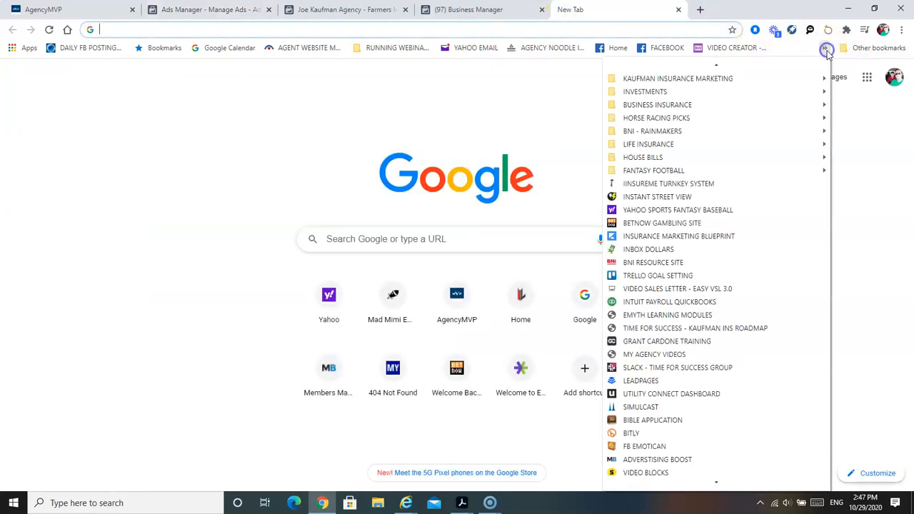
click(691, 448)
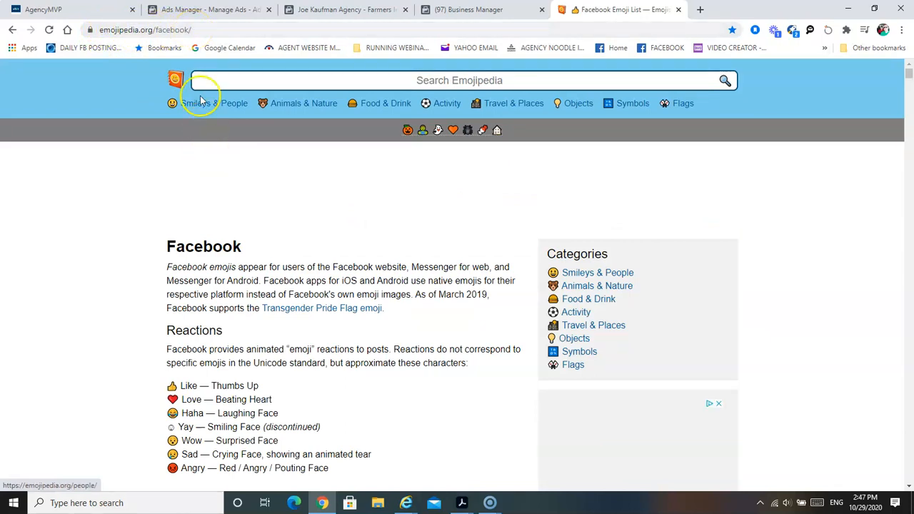
- Search Emojipedia for SIREN, open the Police Car Light emoji and copy it
click(268, 81)
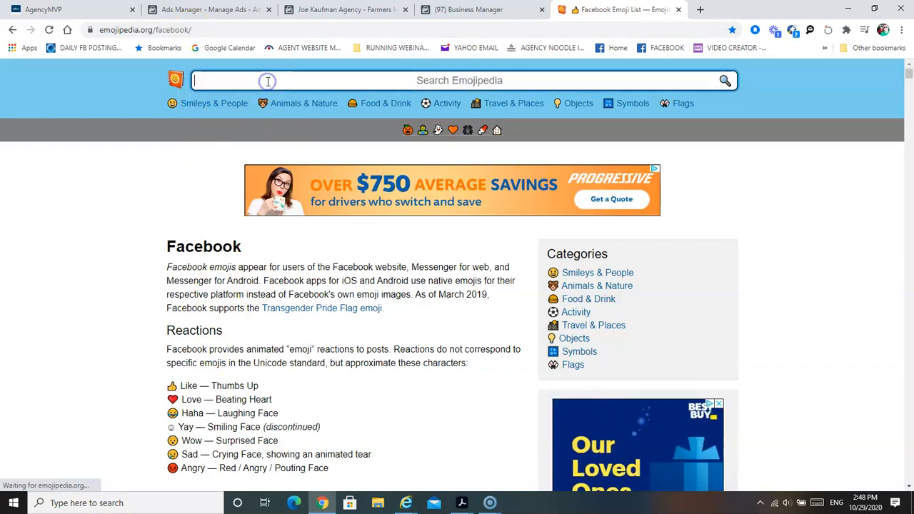
text(SIREN)
key(Return)
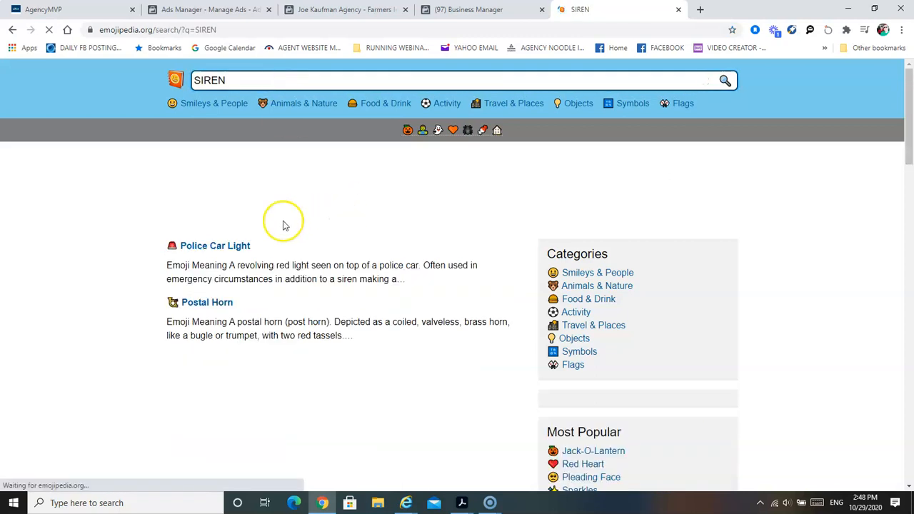
click(229, 247)
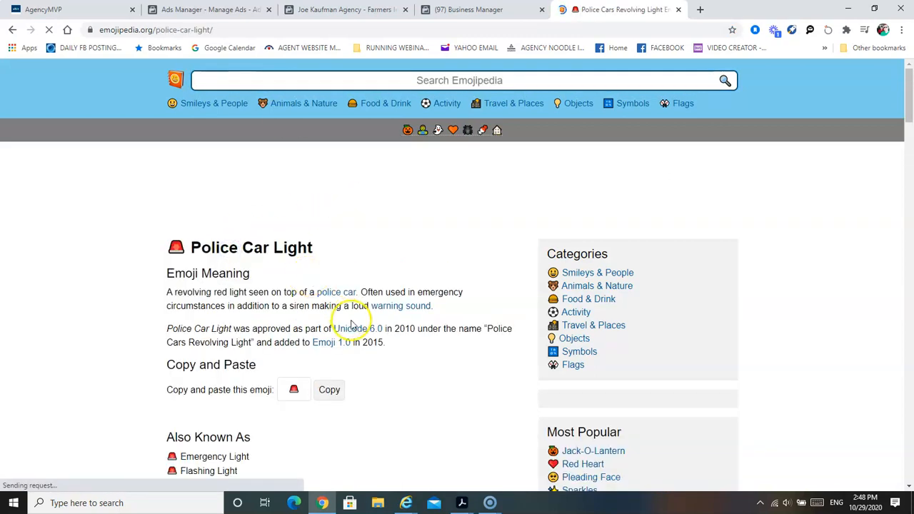
click(332, 394)
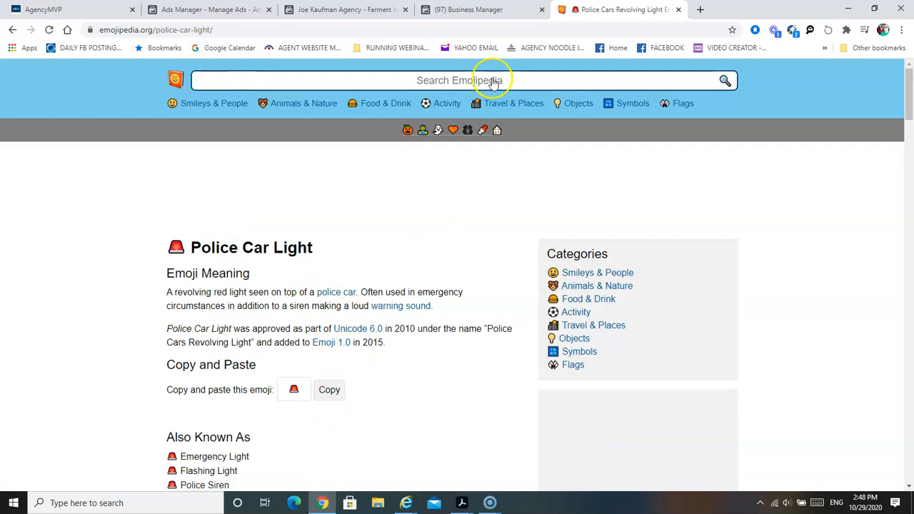
- Return to the ad editor in Ads Manager and review the ad's text and the intro page of its form preview
click(466, 10)
click(343, 11)
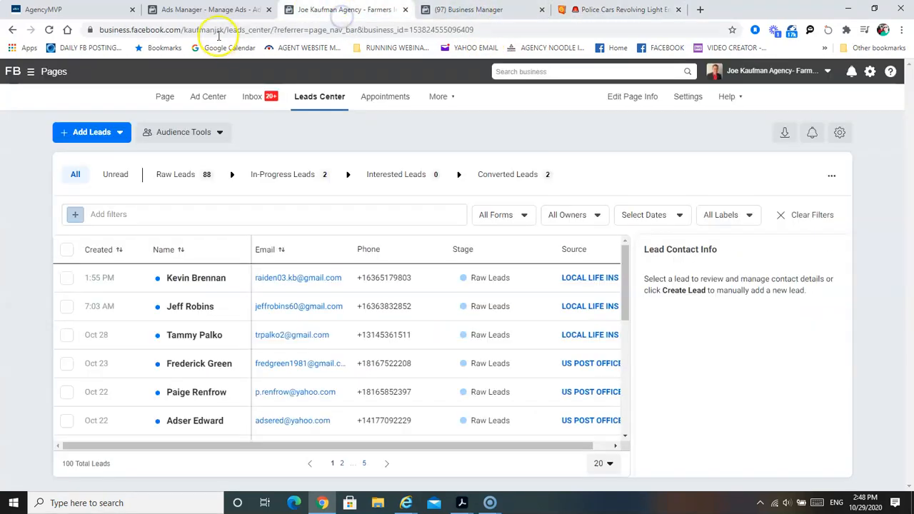
click(211, 10)
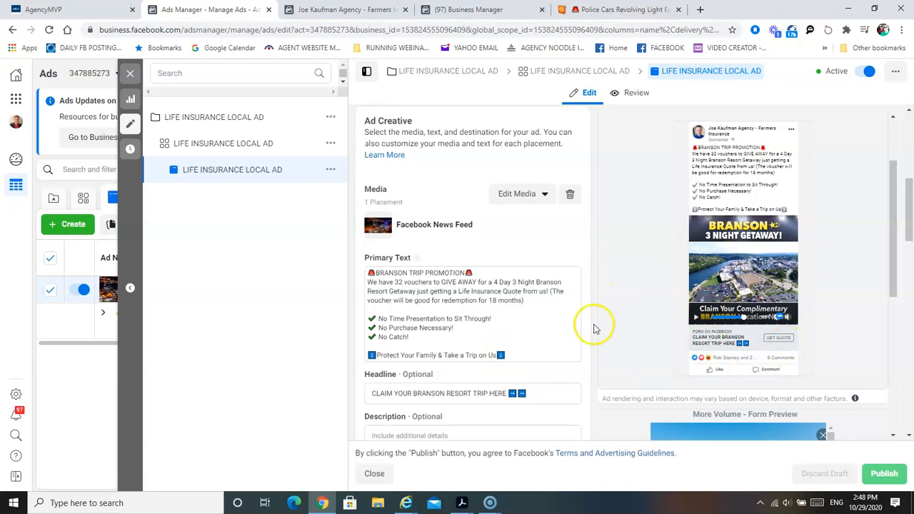
scroll(593, 327, down, 1)
drag(892, 244, 896, 384)
drag(830, 249, 836, 294)
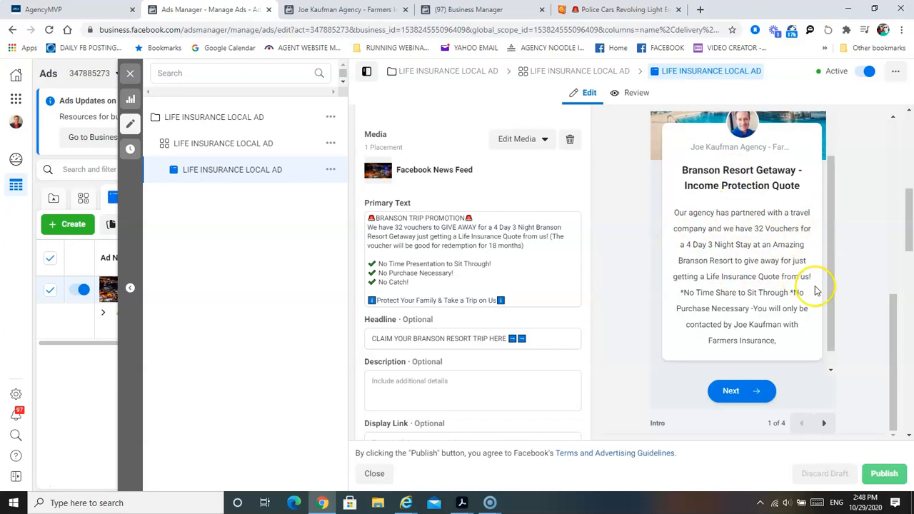
scroll(526, 331, down, 1)
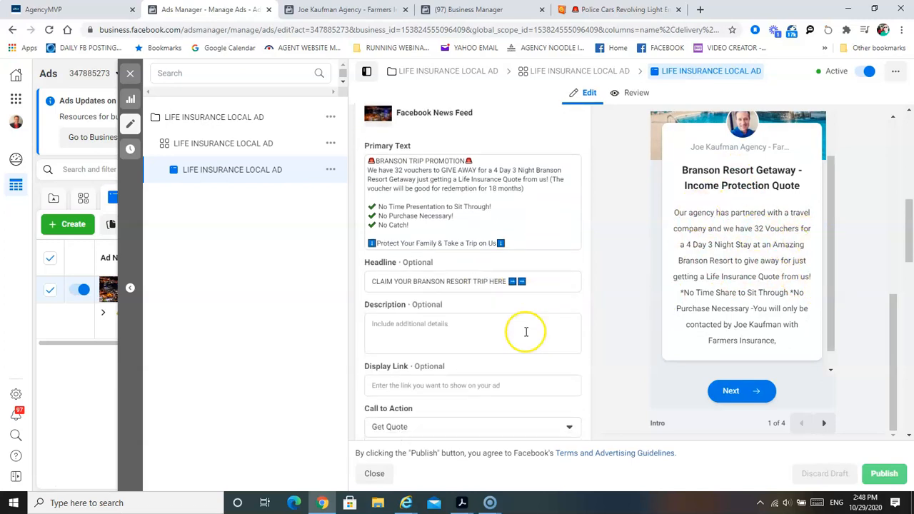
- Page through the form preview's contact information, privacy policy and closing message for leads
click(746, 393)
click(825, 423)
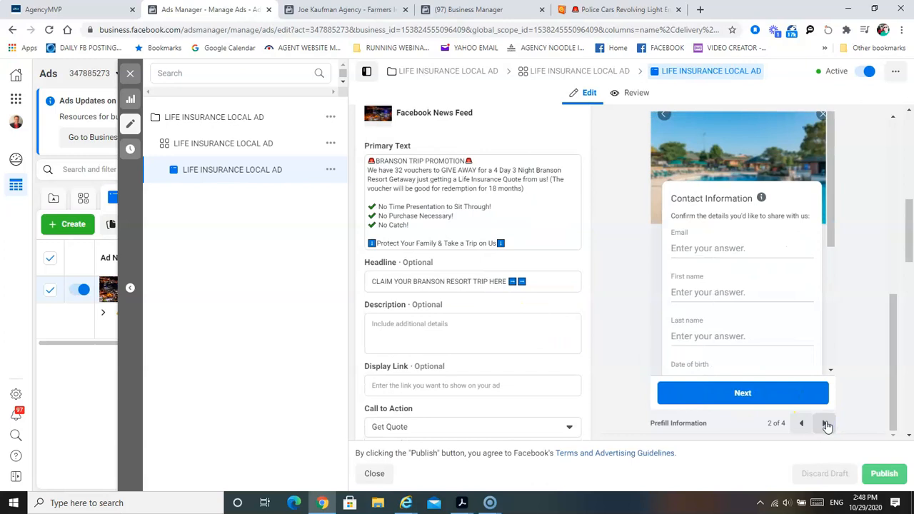
click(826, 424)
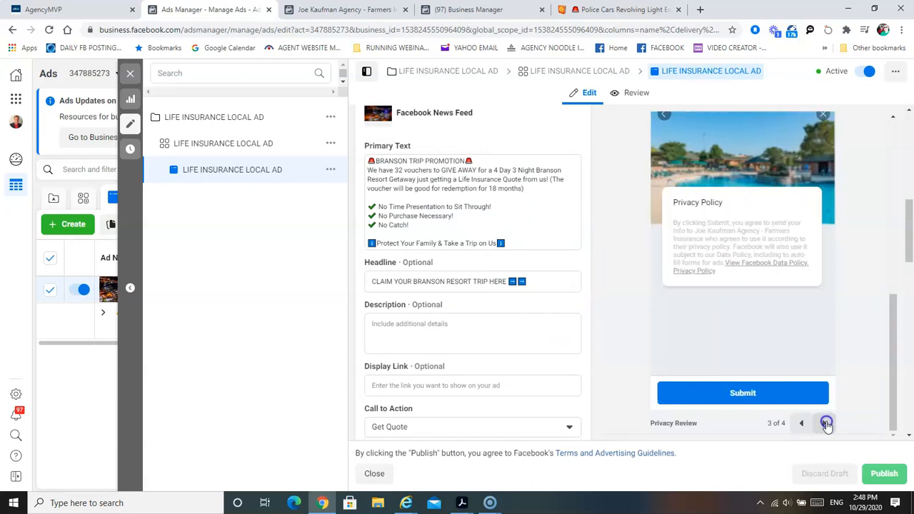
click(826, 423)
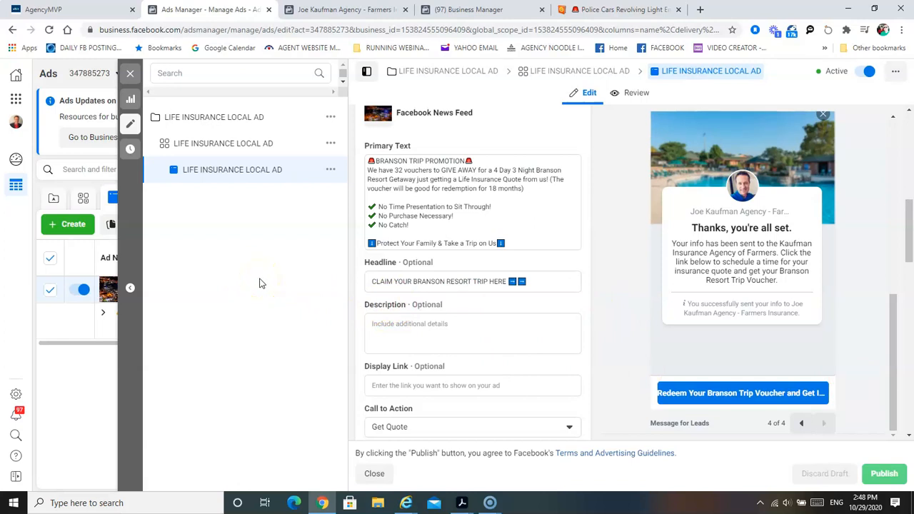
- Close the ad editor and examine the LIFE INSURANCE LOCAL AD's performance columns, from results and cost to rankings, impressions and link clicks
click(130, 124)
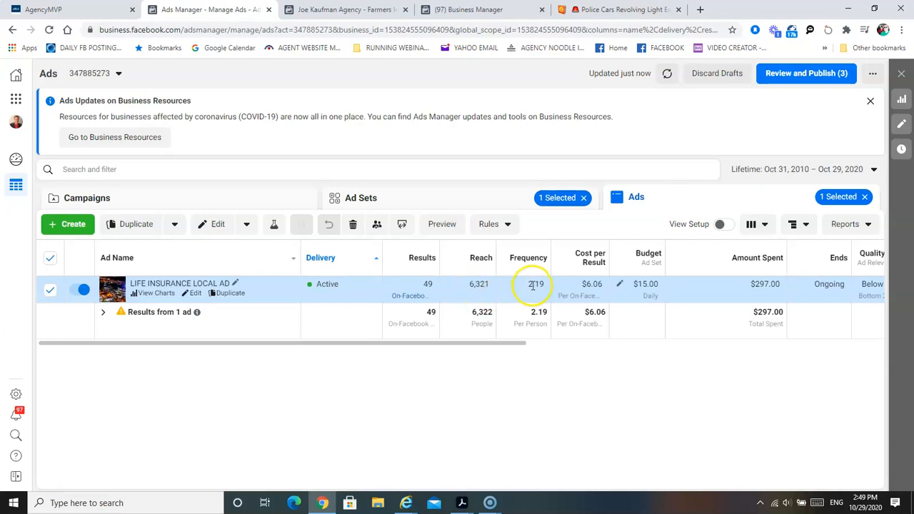
drag(514, 344, 559, 351)
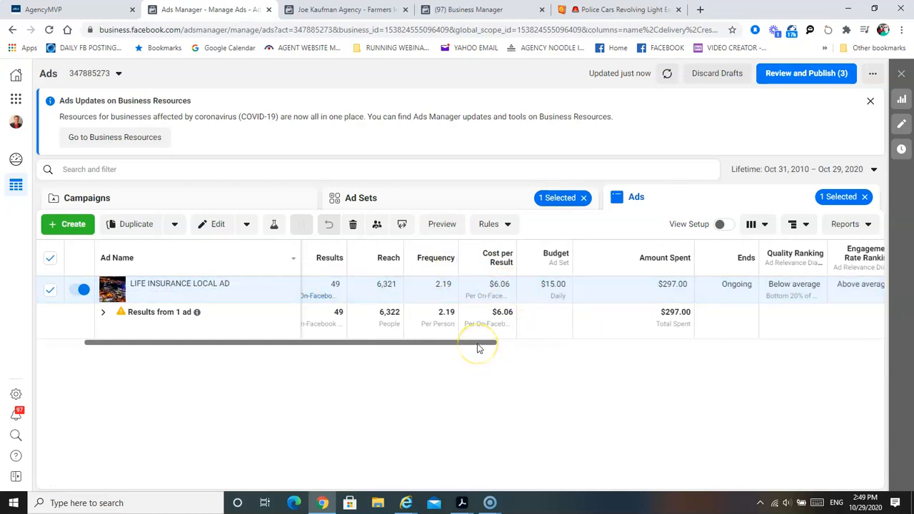
drag(480, 346, 637, 343)
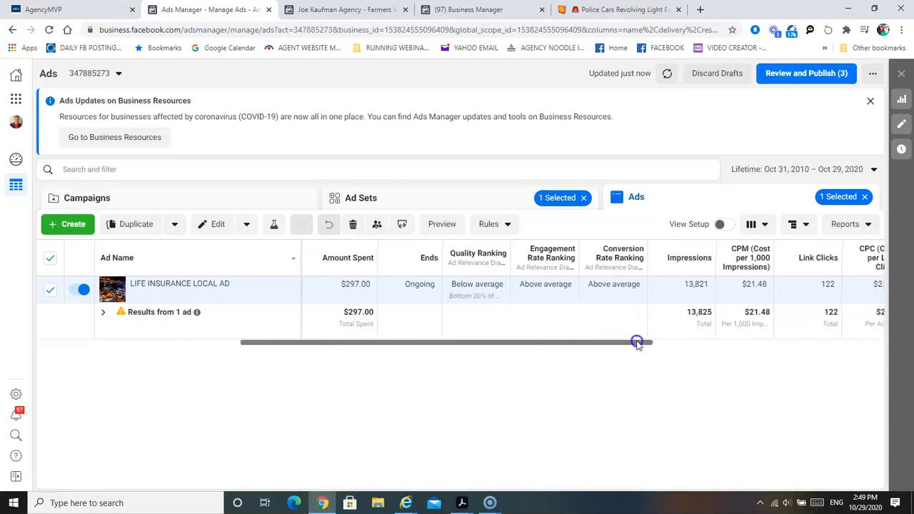